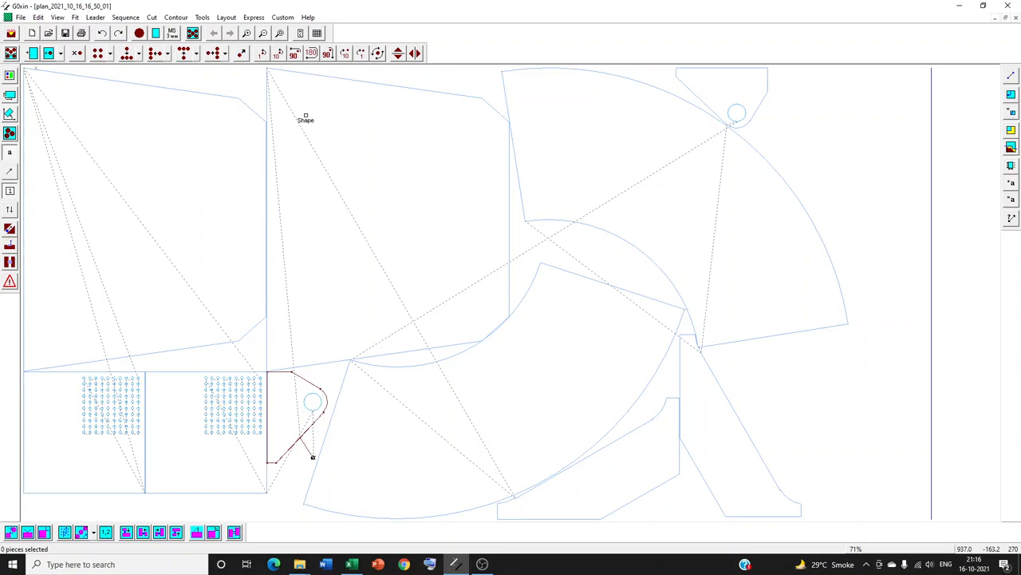
- Switch to Excel and examine the MS 20 row and the Tool_Dia, Leadin and Leadout columns in the materials sheet
click(352, 565)
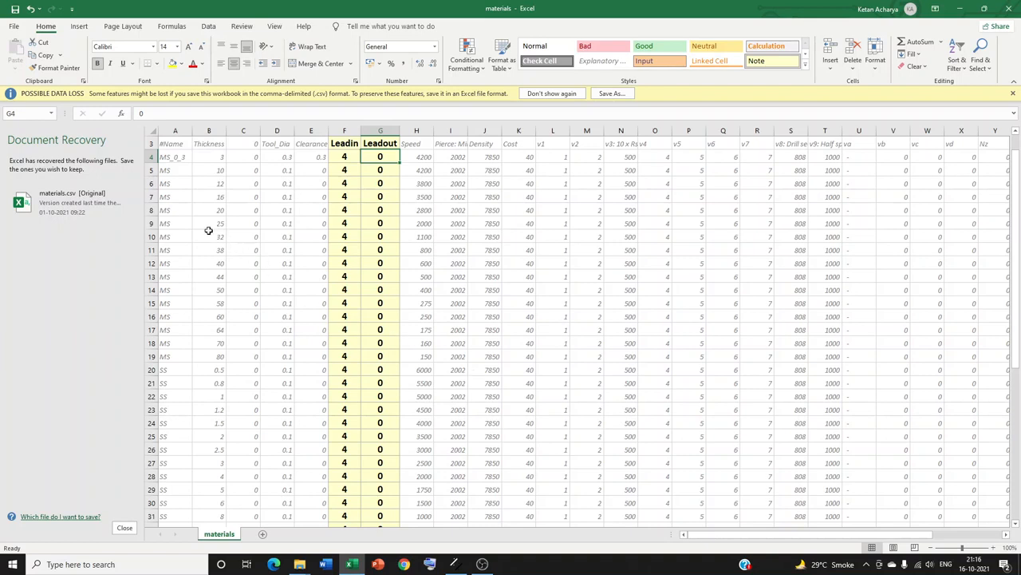
drag(169, 209, 209, 208)
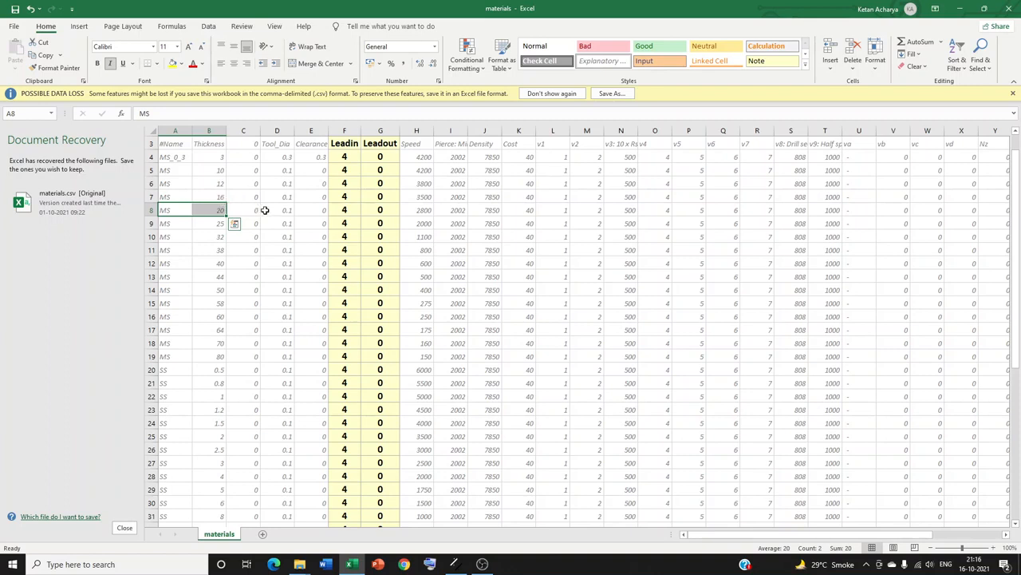
click(344, 130)
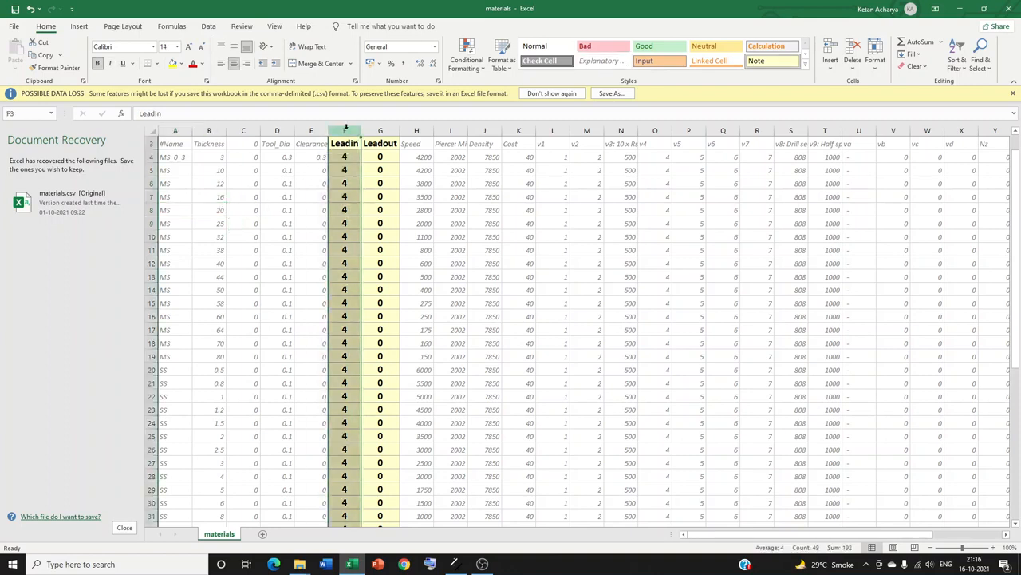
click(373, 130)
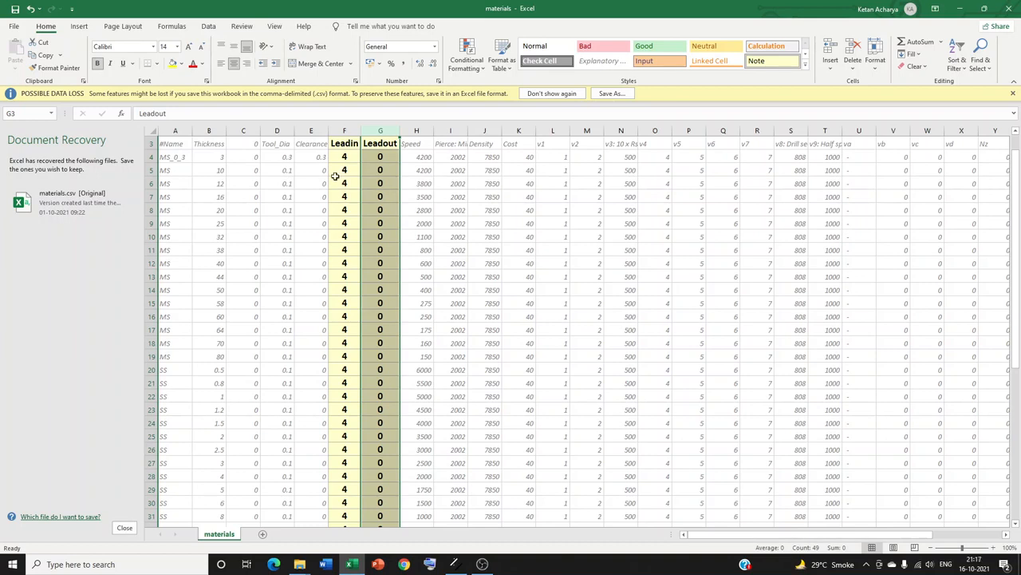
click(277, 143)
key(ctrl+shift+Down)
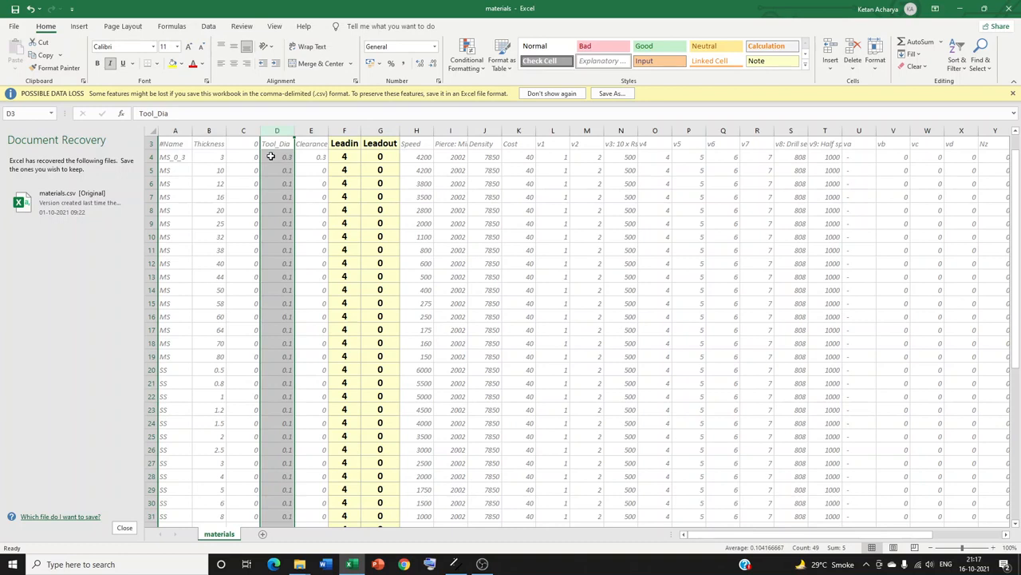
click(344, 157)
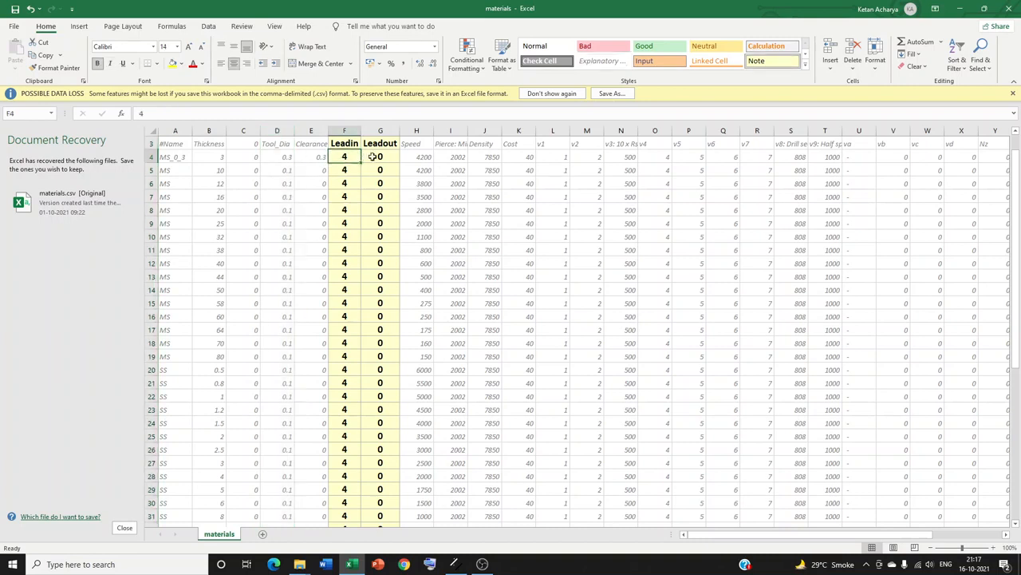
click(375, 156)
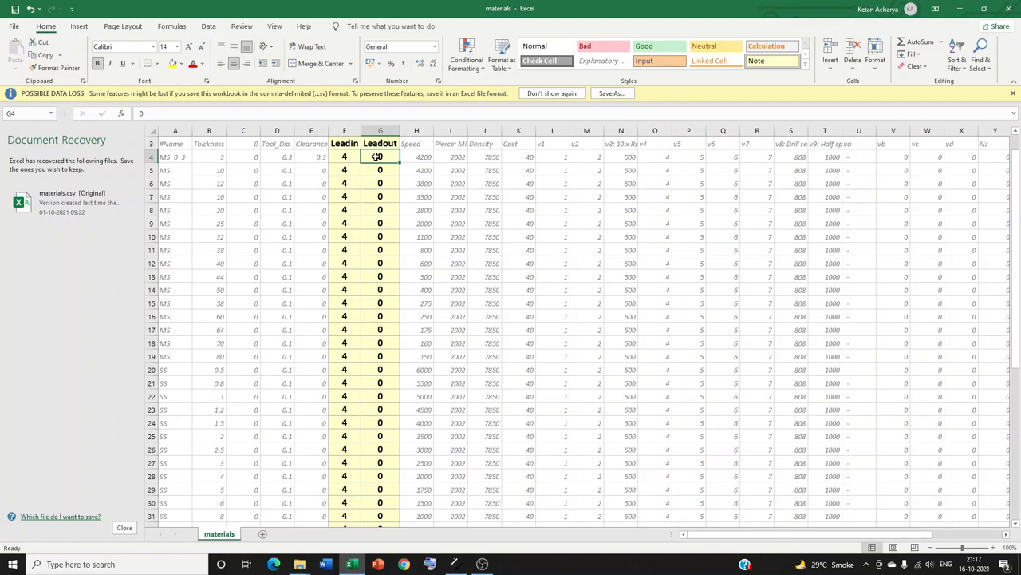
- Switch to G0xin and set the toolpath's lead-in type to a straight line perpendicular to the contour
click(456, 564)
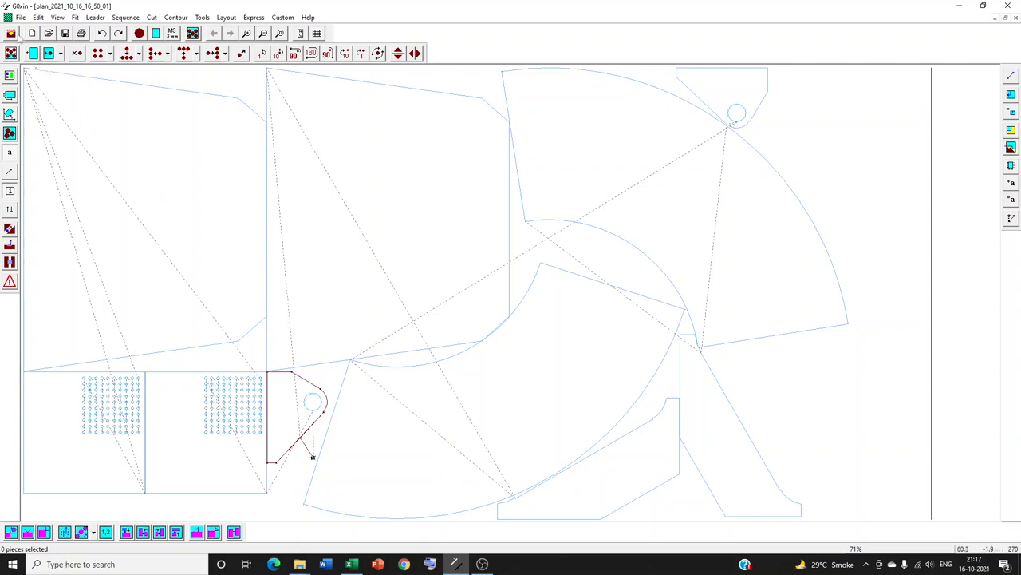
click(11, 33)
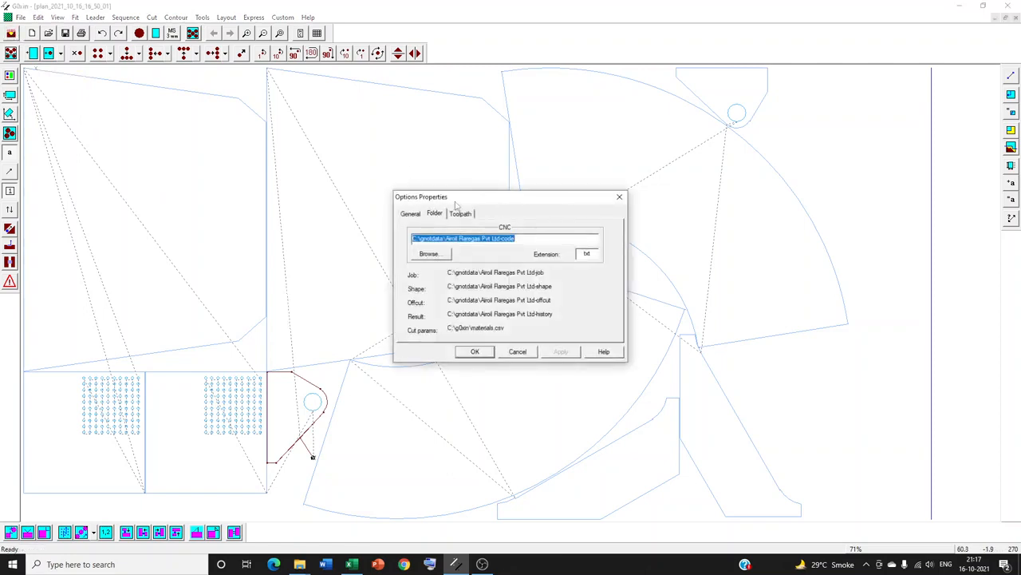
click(461, 218)
click(506, 324)
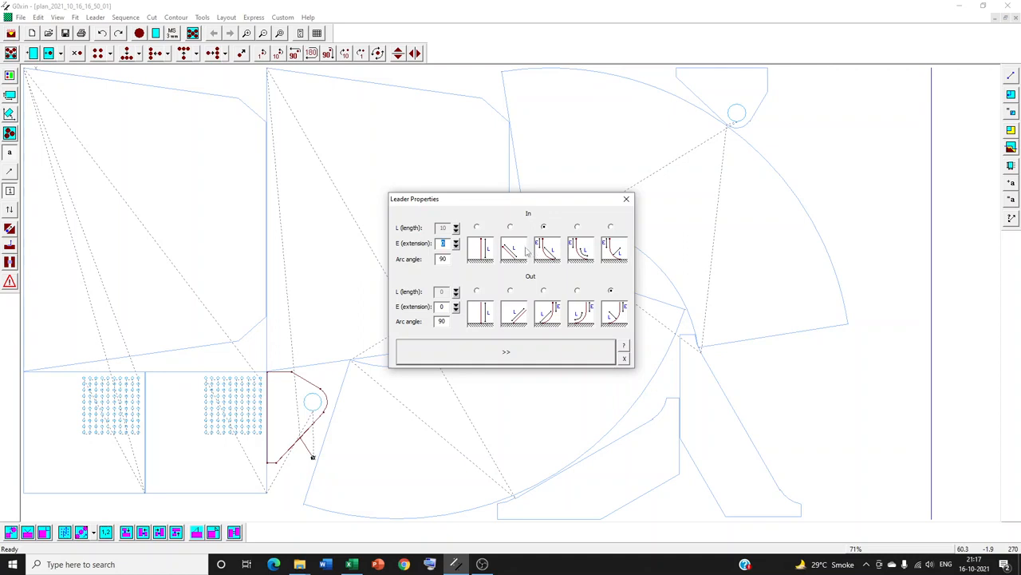
click(476, 227)
click(508, 352)
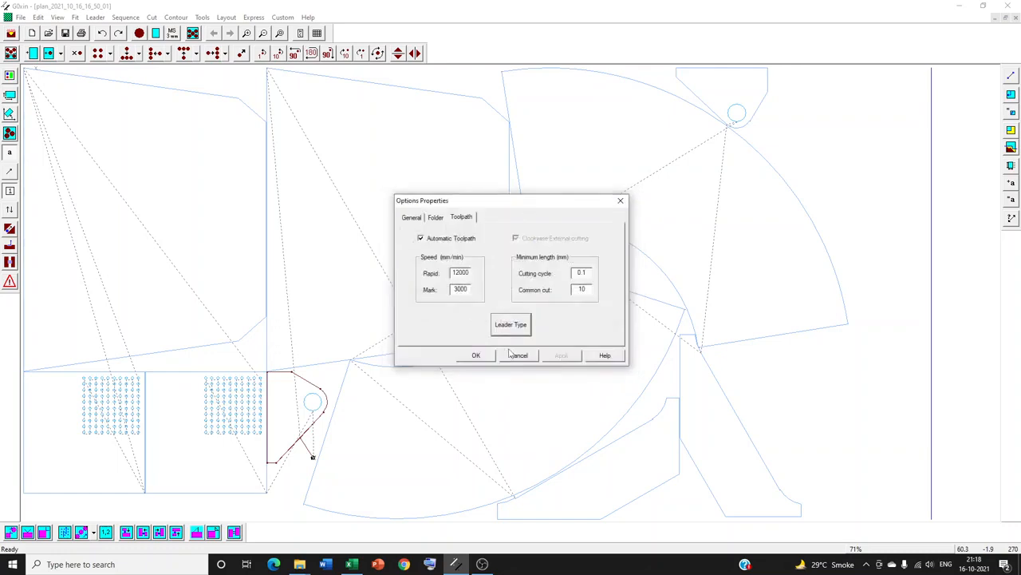
click(475, 354)
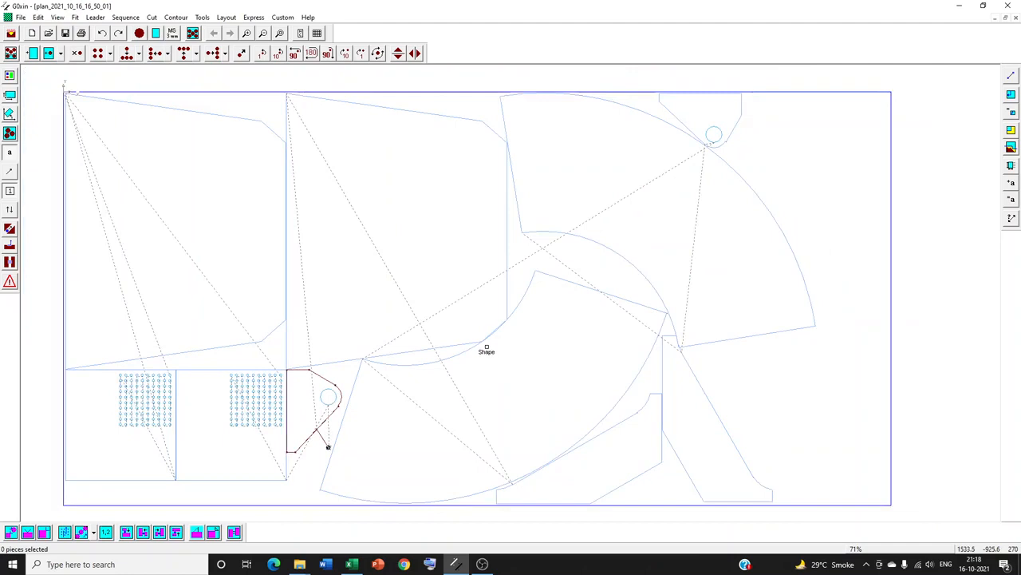
- Examine the nested parts with solid fill switched on and off, and inspect the small lug with the round hole up close
click(10, 133)
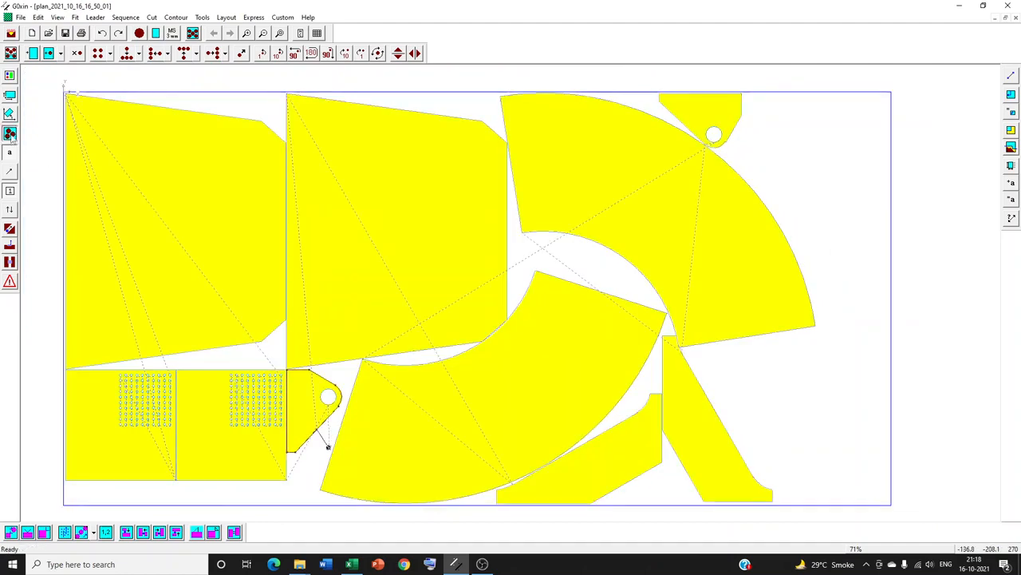
click(10, 133)
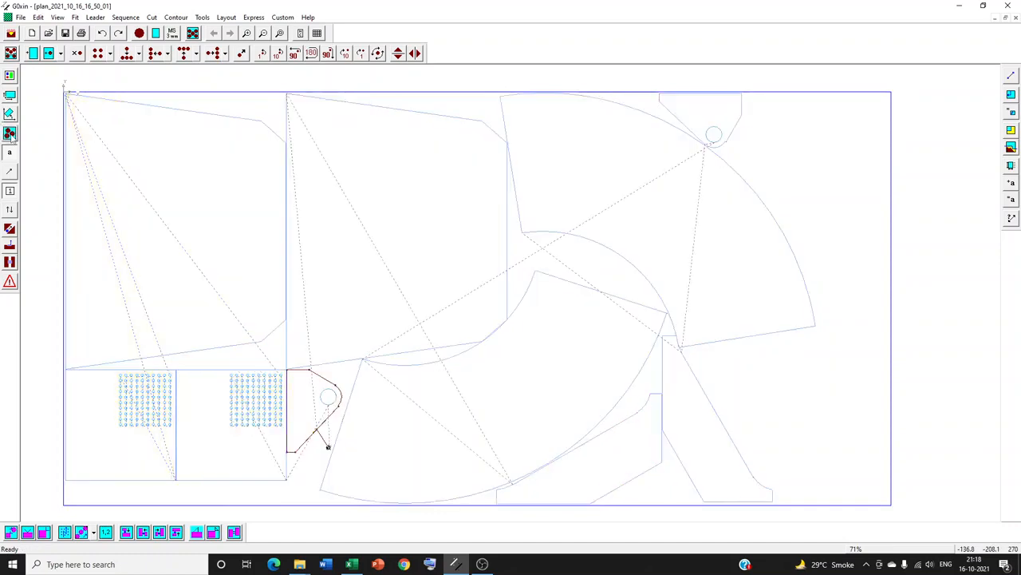
click(10, 191)
click(10, 191)
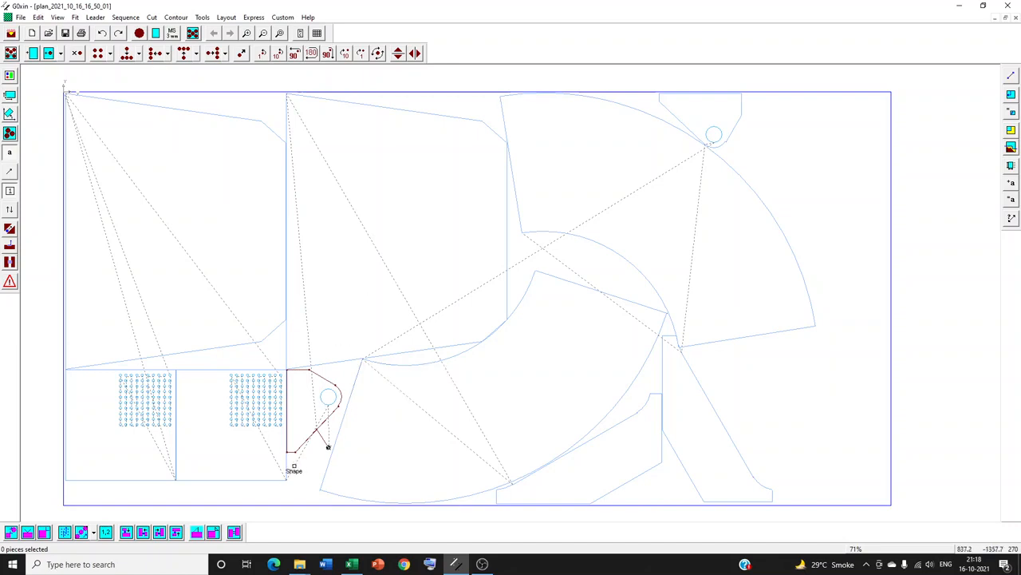
scroll(292, 467, up, 5)
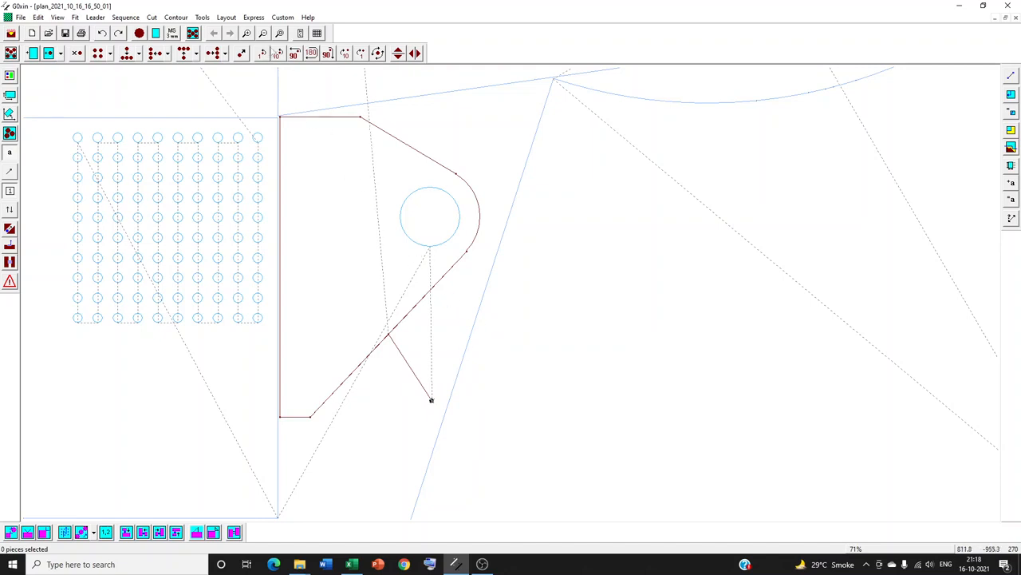
click(263, 34)
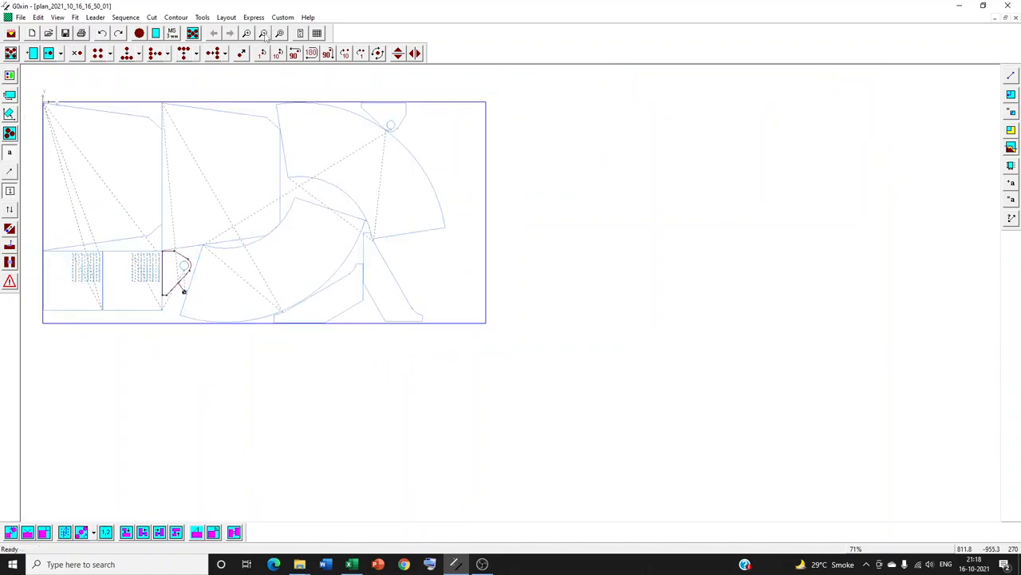
click(281, 34)
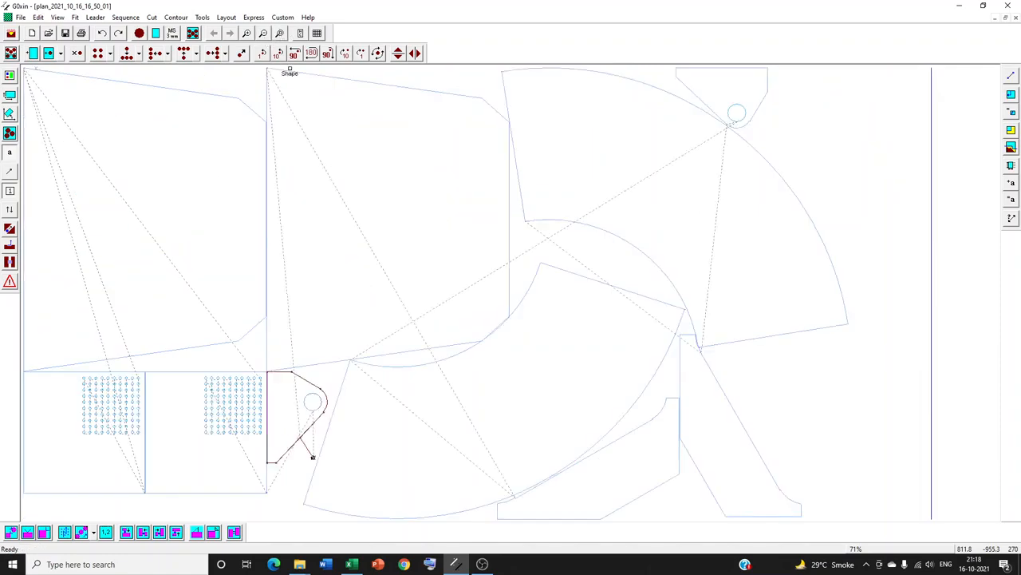
scroll(412, 246, down, 1)
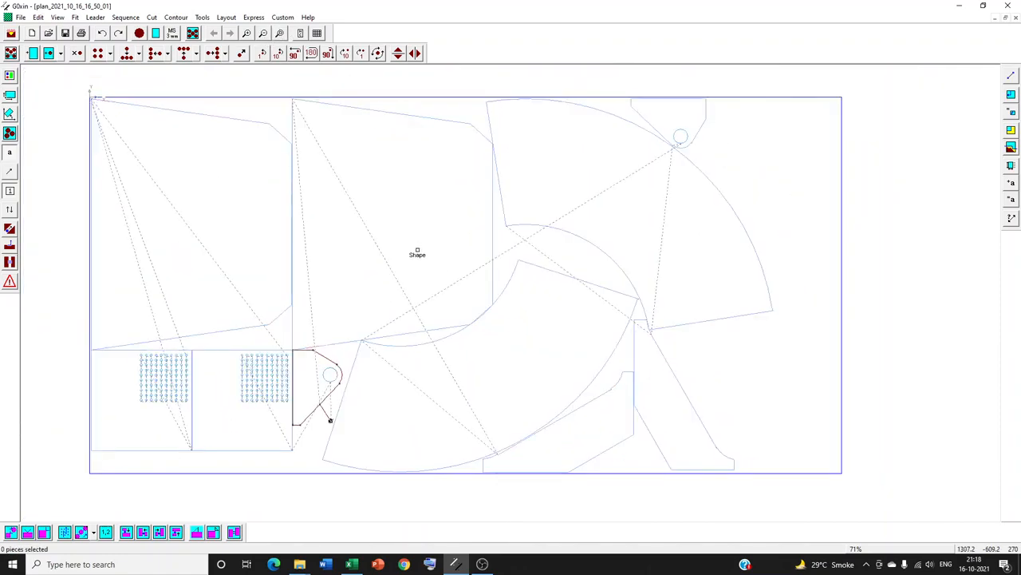
- Generate automatic leaders for the six parts in the left half of the sheet, using the 1 - Rapid style
drag(435, 232, 74, 516)
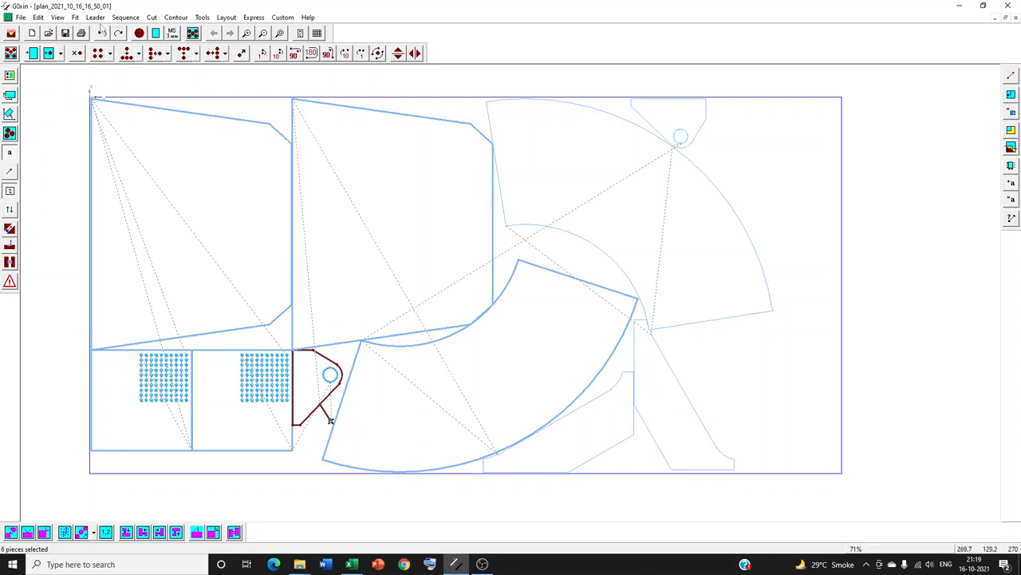
click(95, 17)
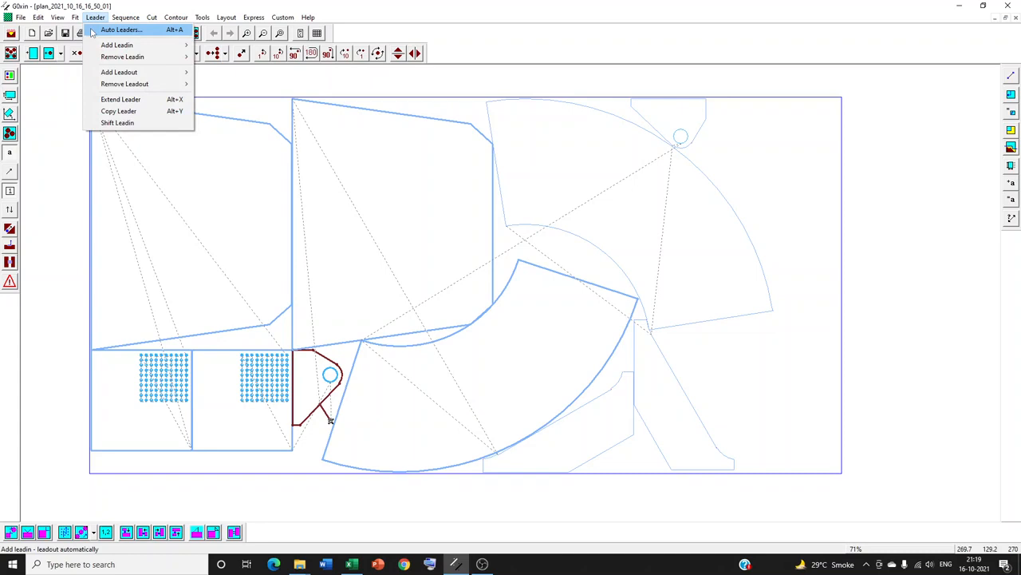
click(120, 29)
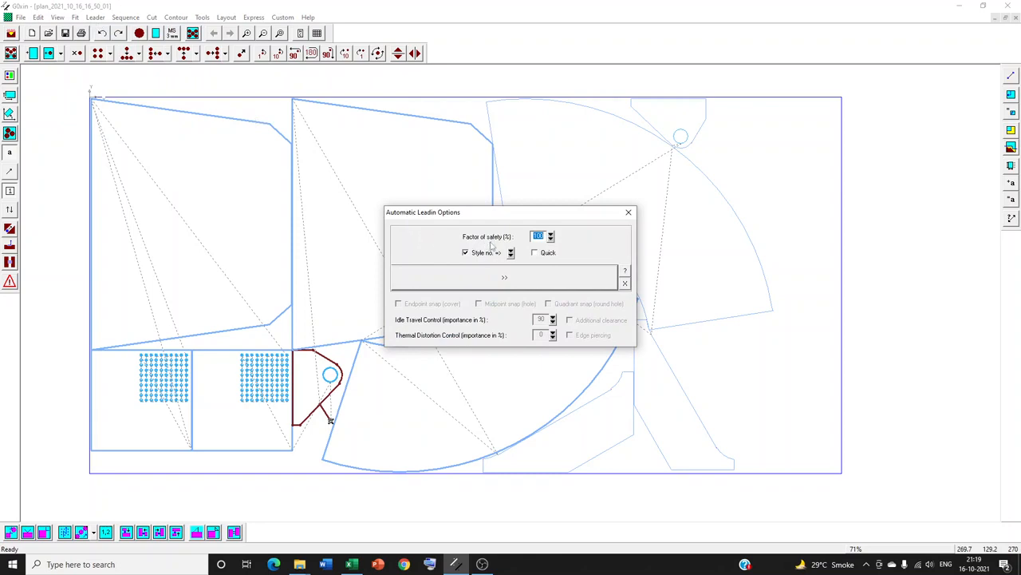
click(550, 237)
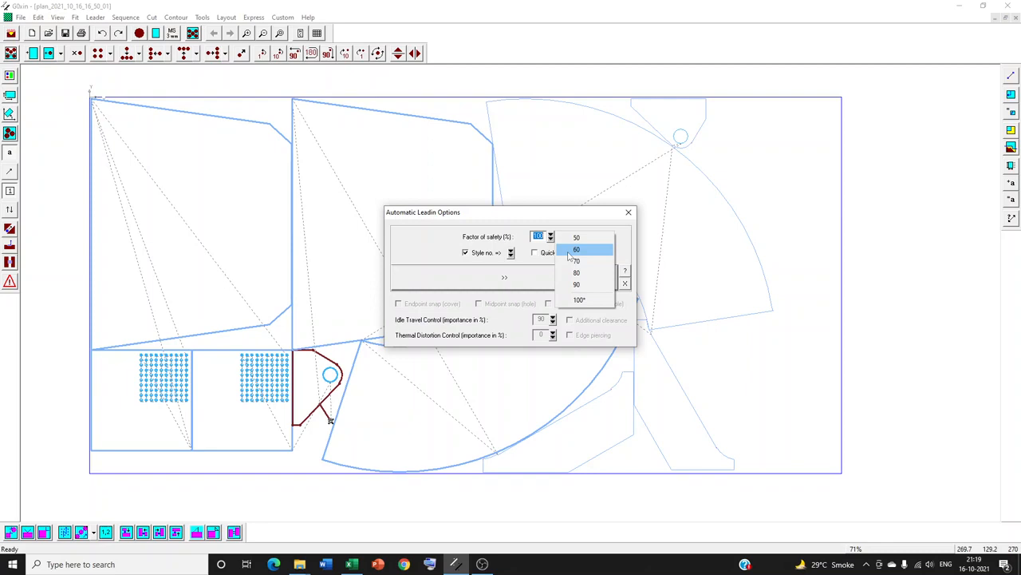
click(426, 244)
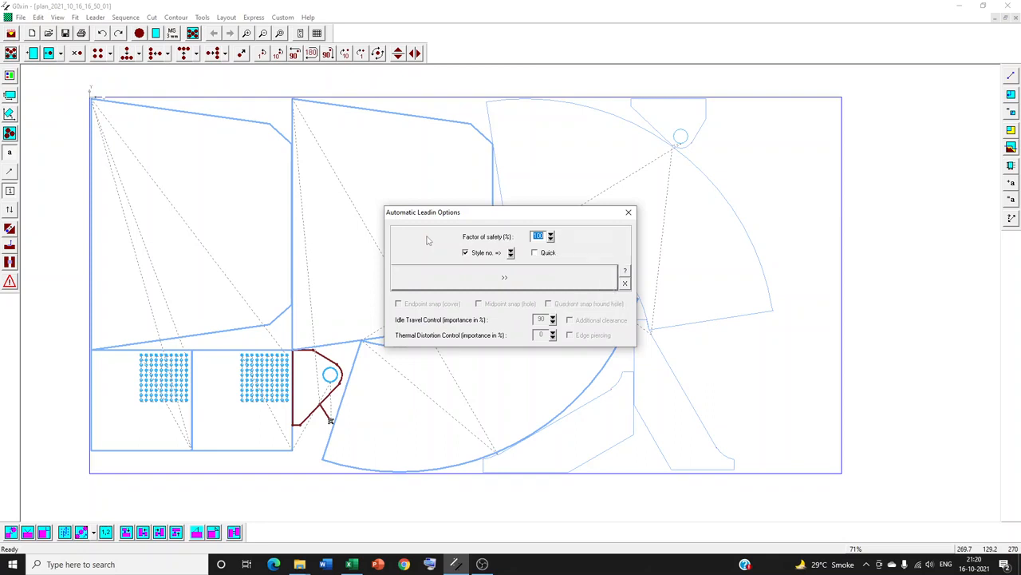
click(511, 253)
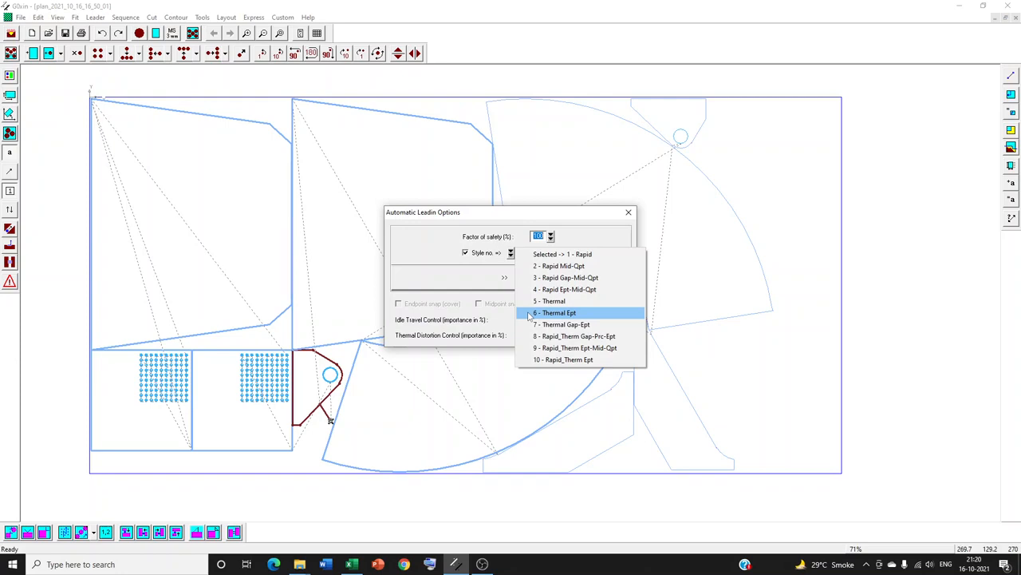
click(535, 255)
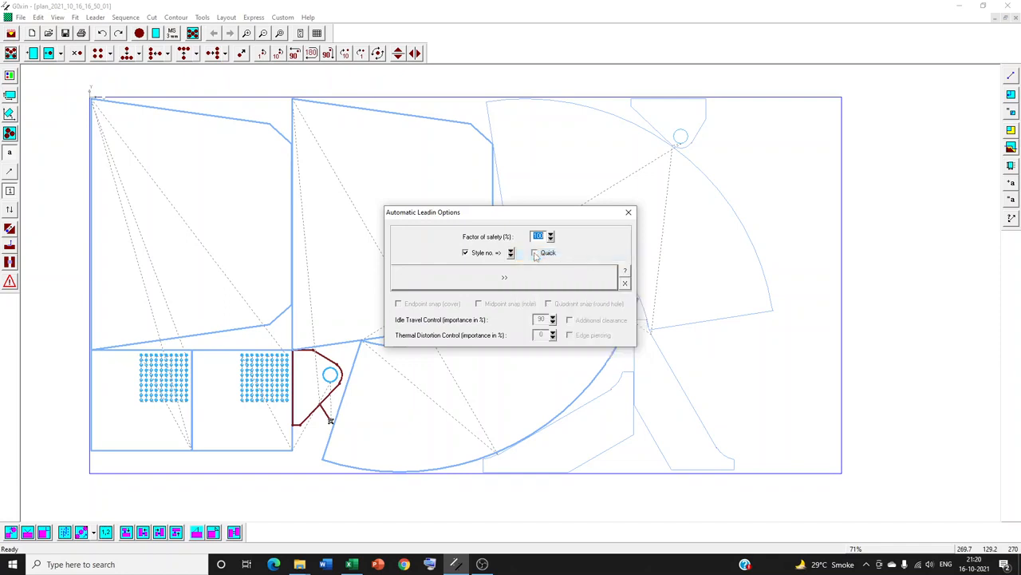
click(515, 283)
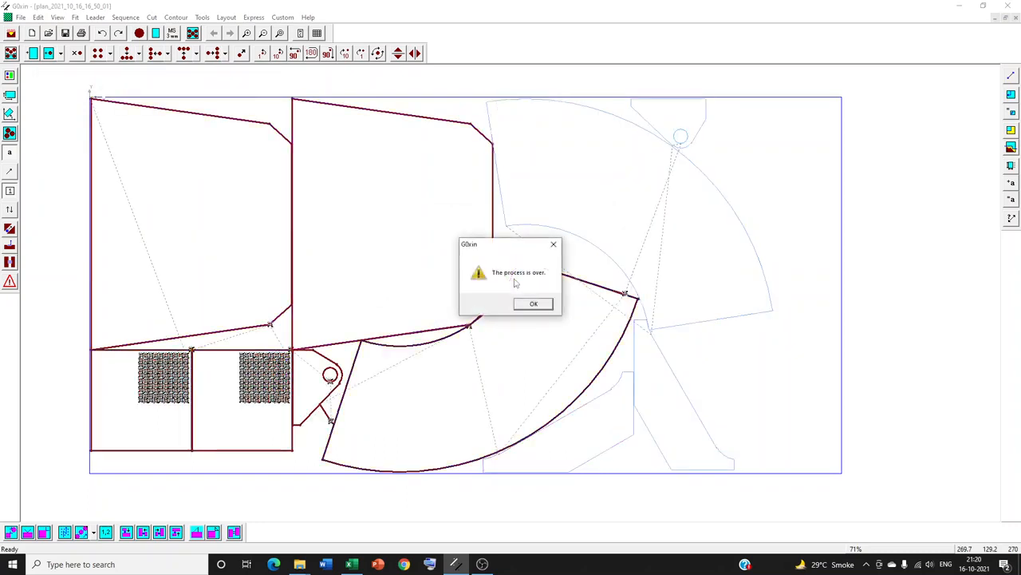
click(526, 305)
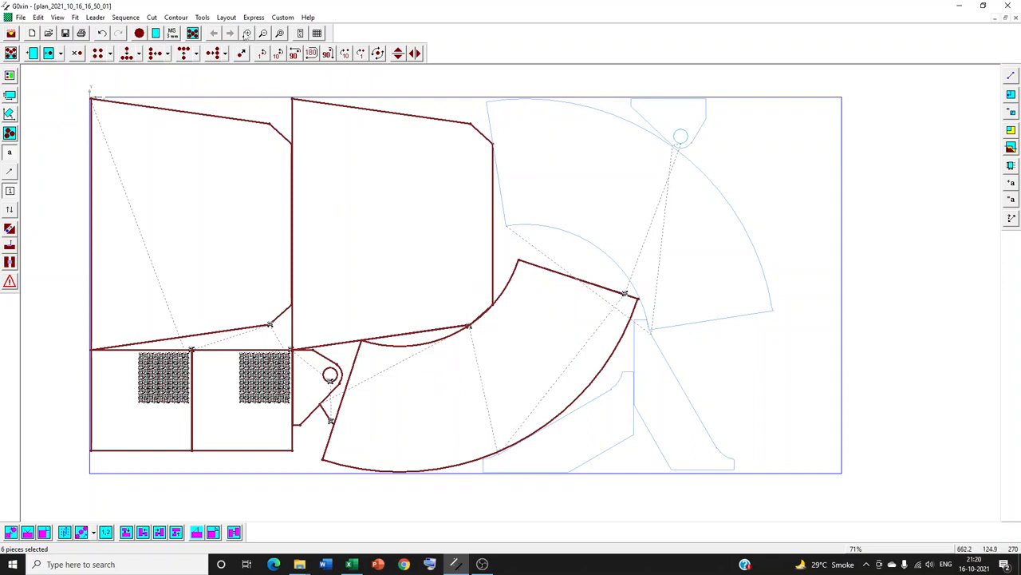
- Inspect the leaders on the hole grid, the adjoining part corners and the small lug
click(247, 33)
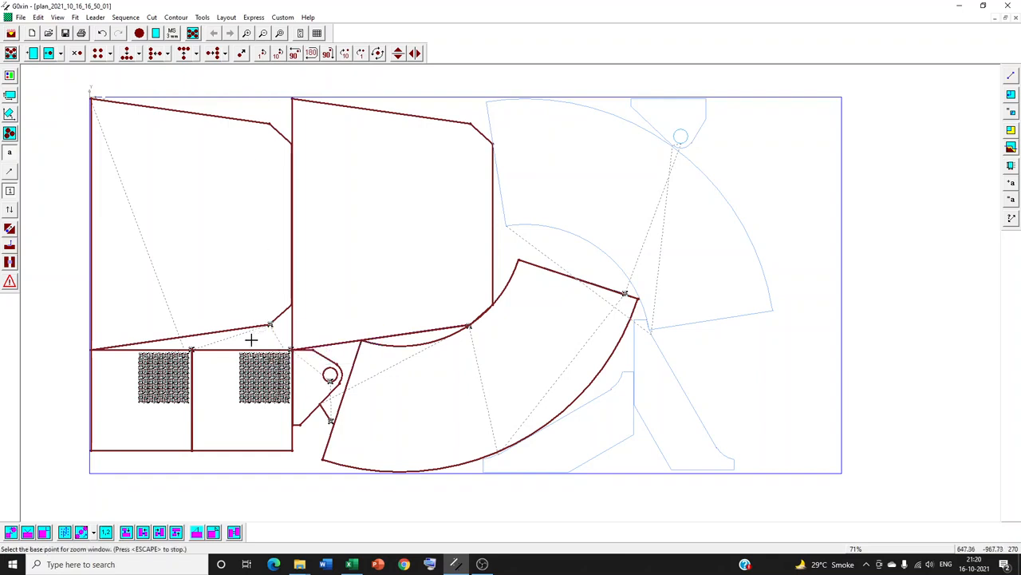
drag(252, 341, 287, 372)
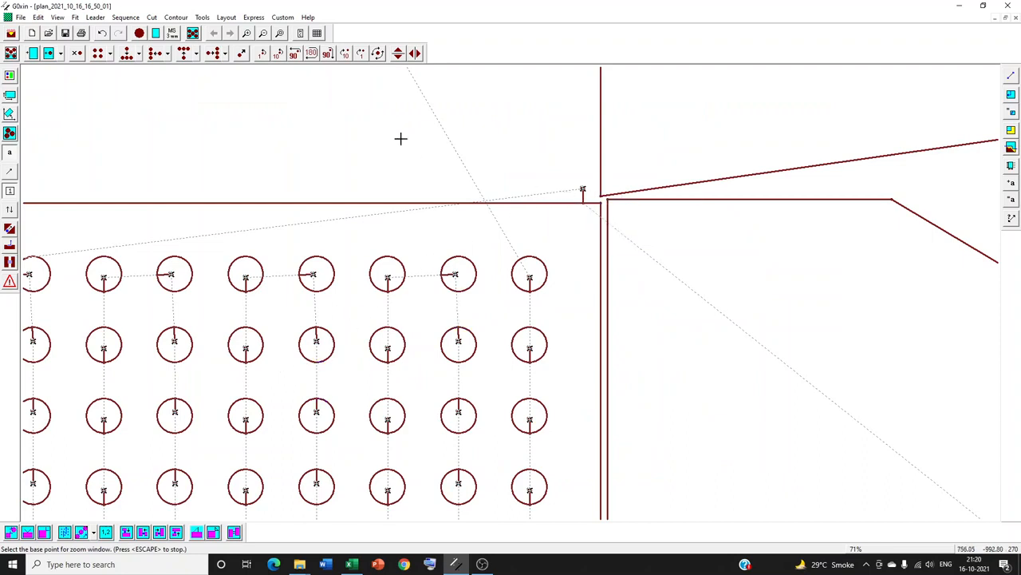
click(280, 34)
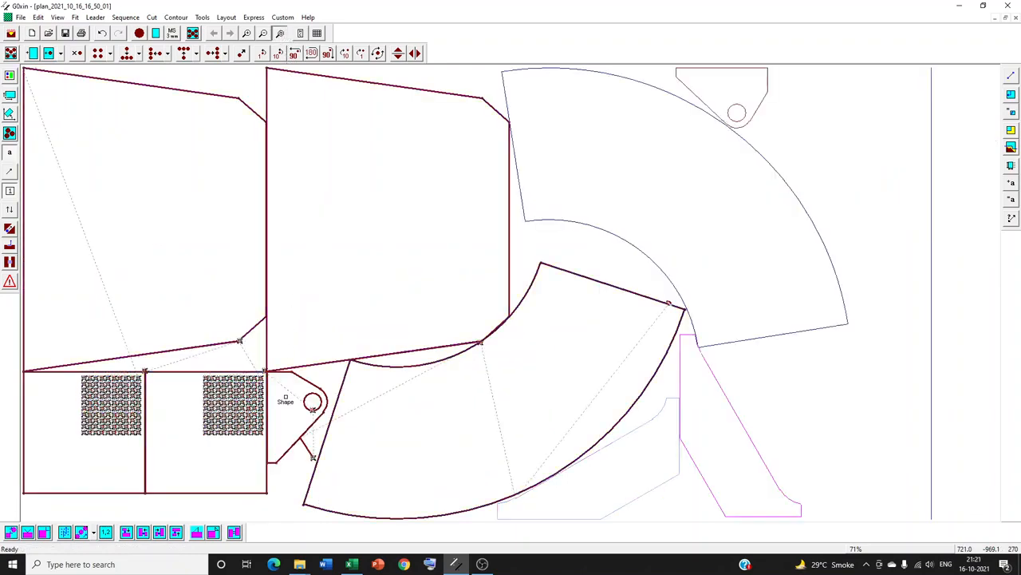
scroll(298, 452, up, 2)
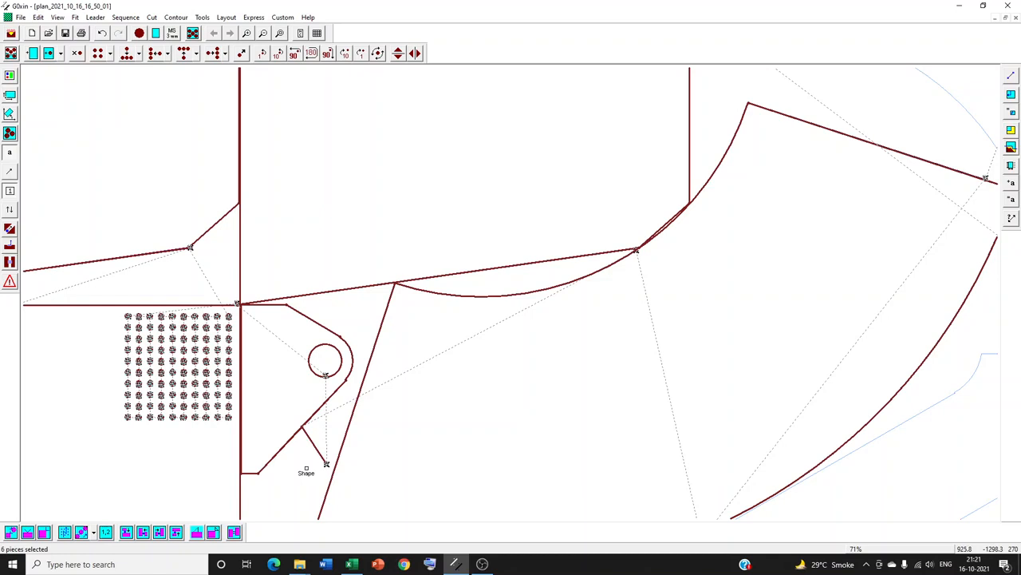
click(280, 35)
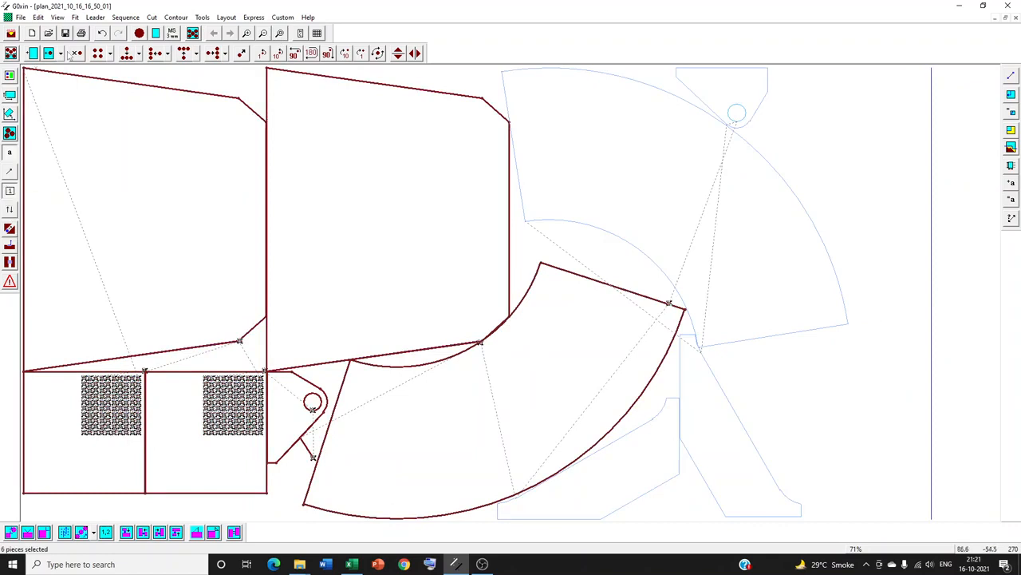
- Undo the automatic leaders on the selected parts
click(101, 33)
click(102, 33)
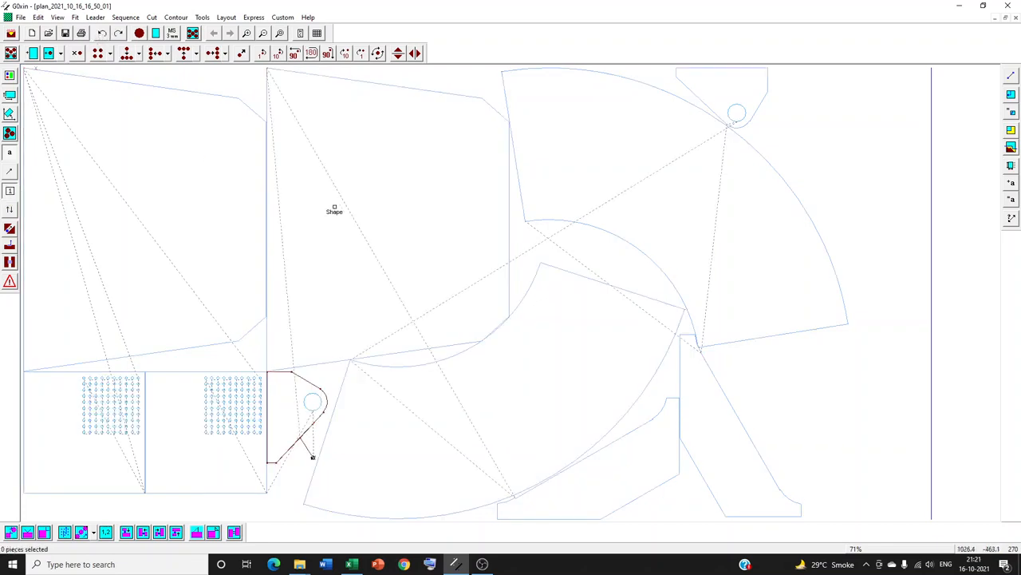
- Reduce laser idle travel across the plan by modifying the cutting sequence and adding lead-ins everywhere
click(283, 18)
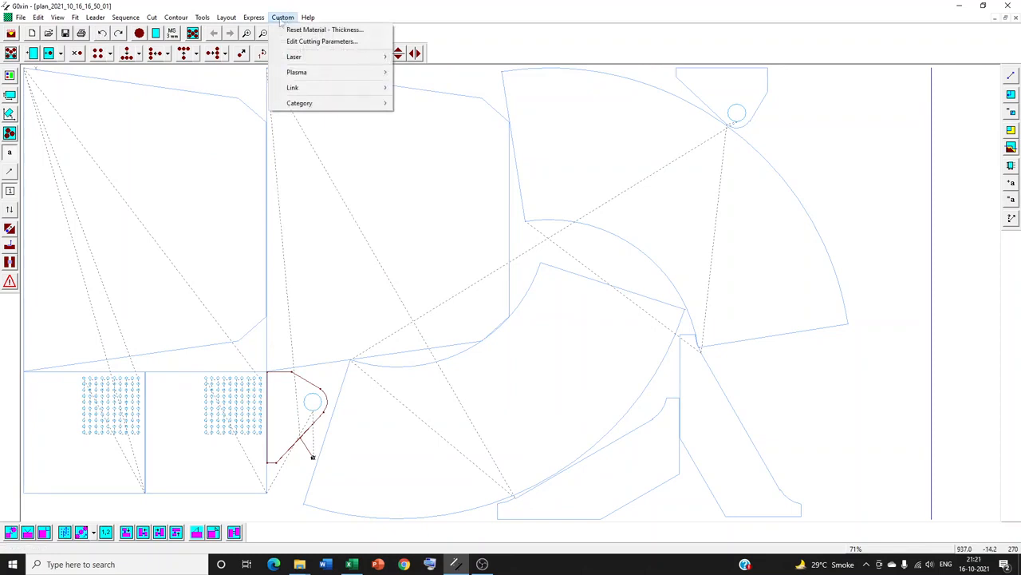
mouse_move(286, 60)
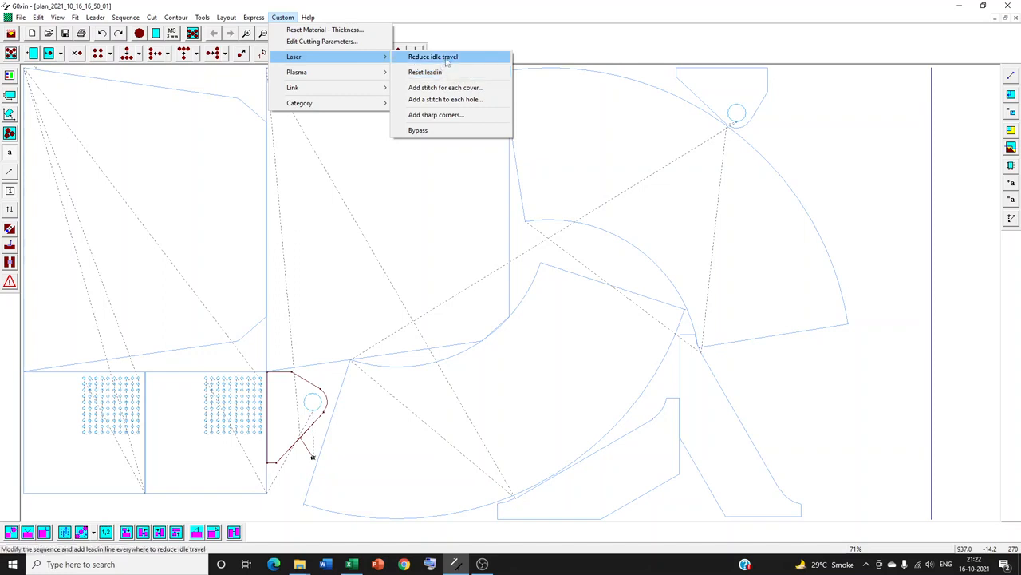
click(435, 58)
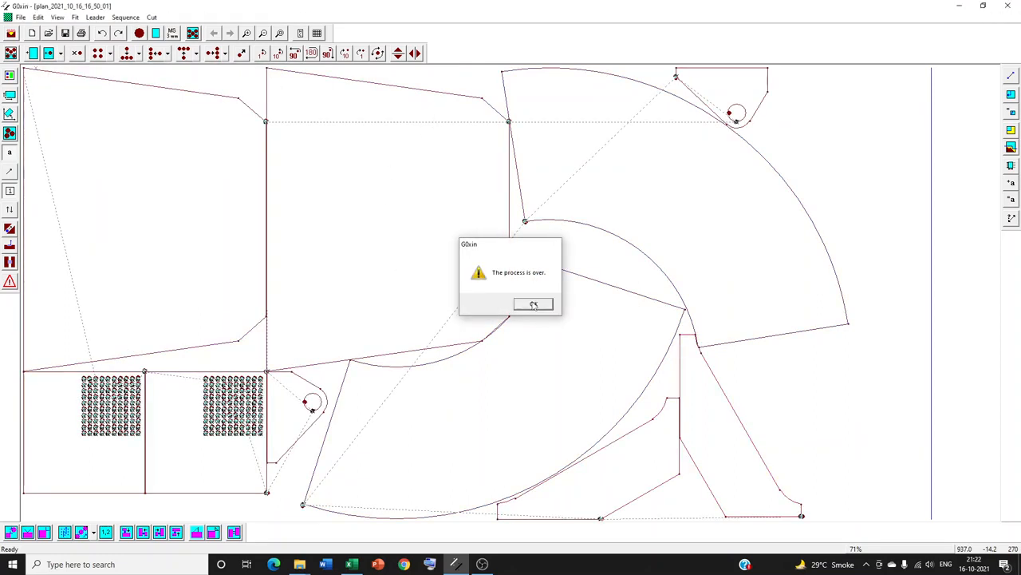
click(533, 305)
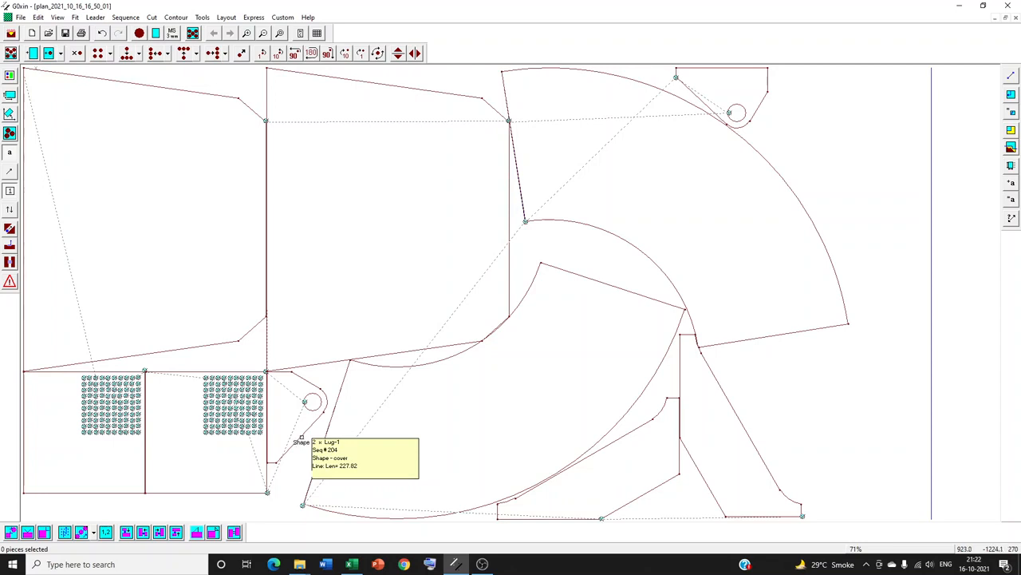
click(254, 18)
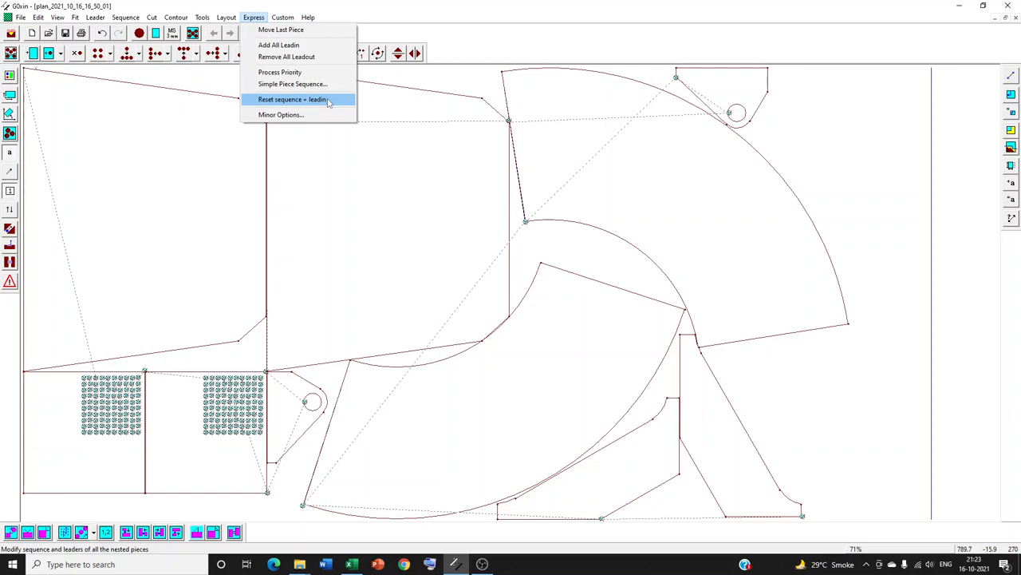
click(317, 47)
click(310, 168)
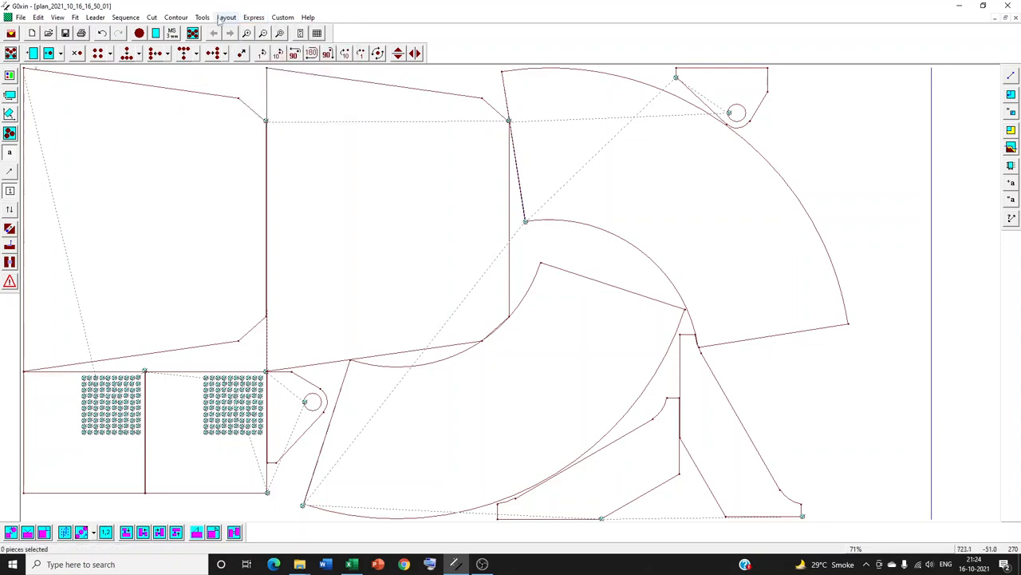
click(226, 18)
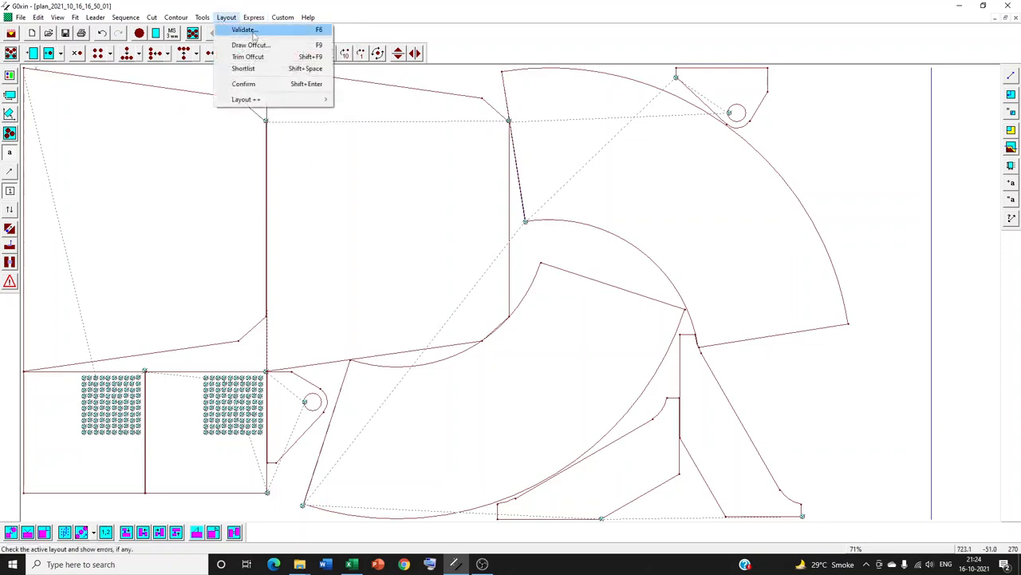
click(183, 167)
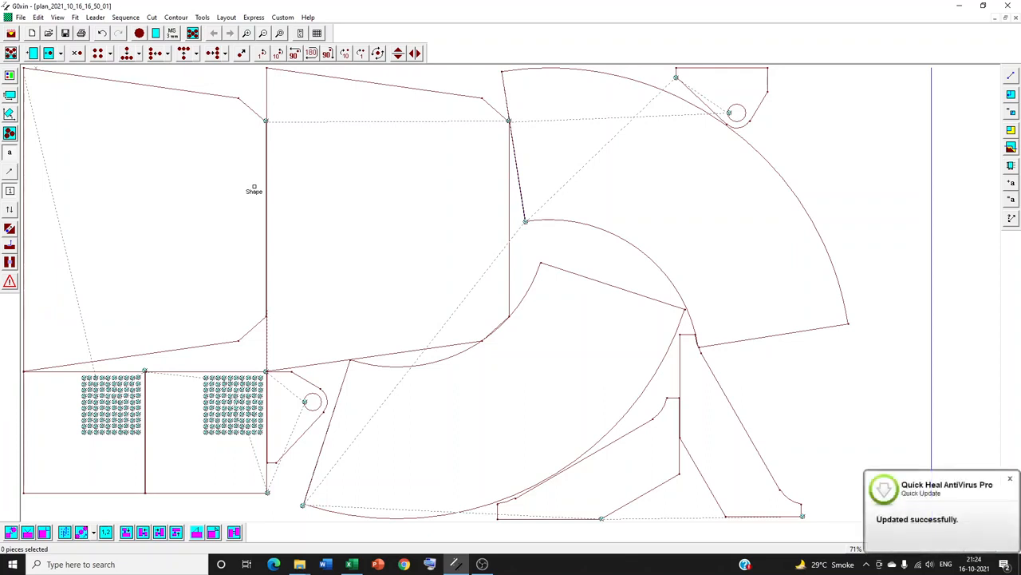
click(100, 18)
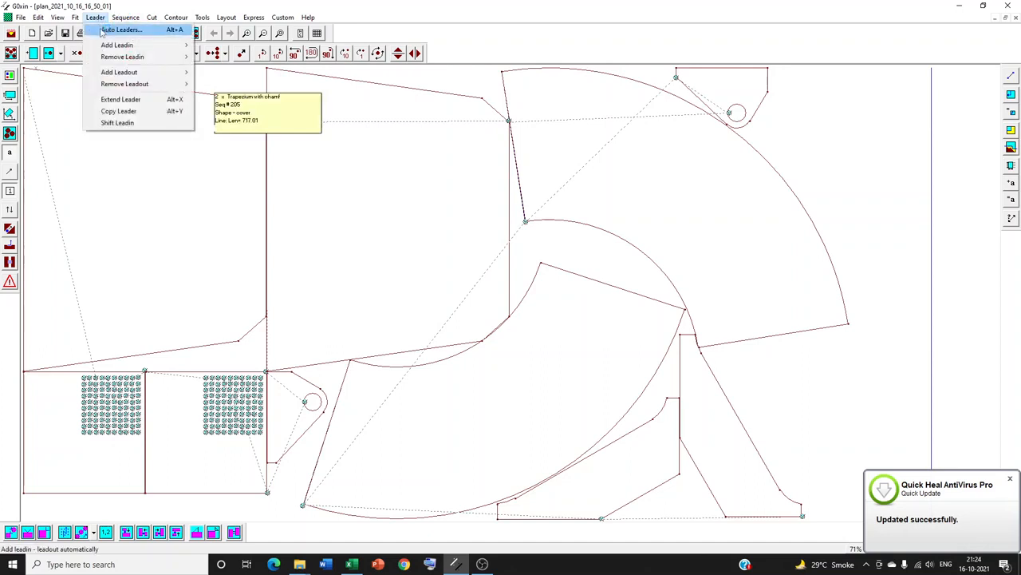